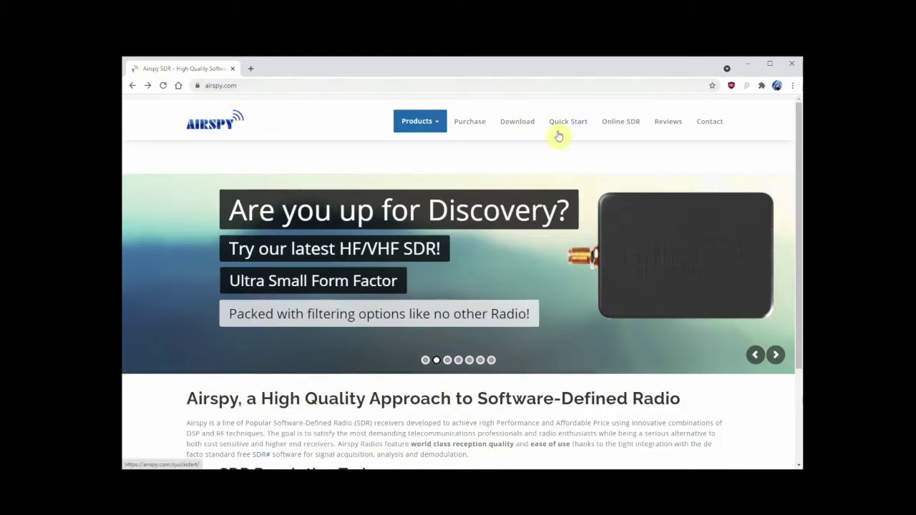
Go to the airspy.com Download page and highlight the Software Defined Radio Package heading
{"action": "left_click", "coordinate": [516, 126]}
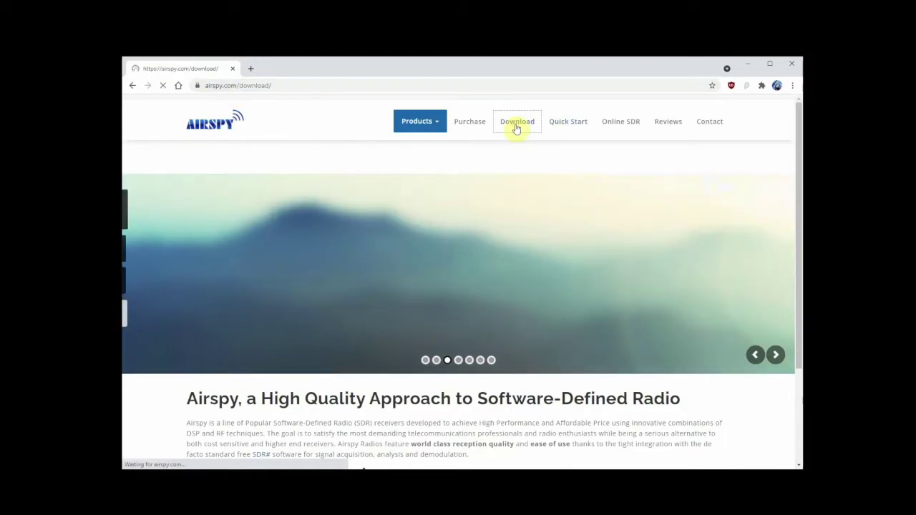
{"action": "scroll", "coordinate": [422, 236], "scroll_direction": "down", "scroll_amount": 3}
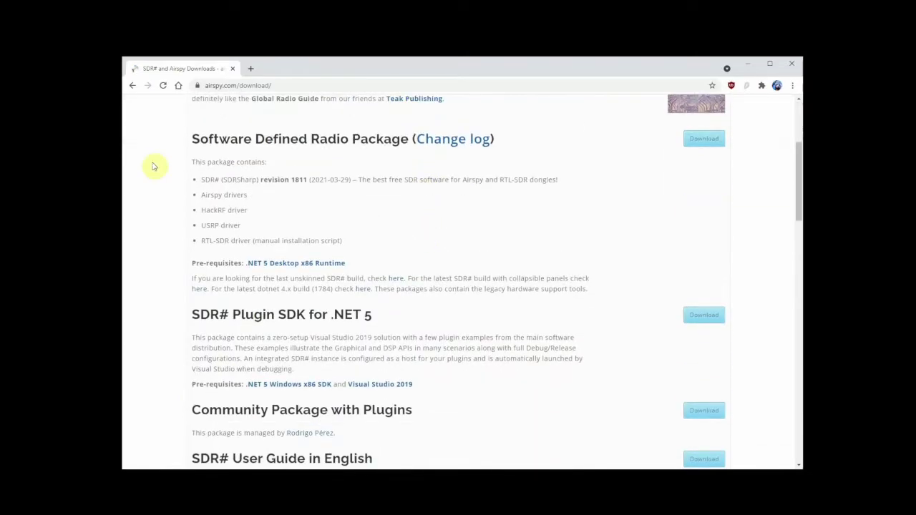
{"action": "left_click_drag", "start_coordinate": [190, 143], "coordinate": [491, 136]}
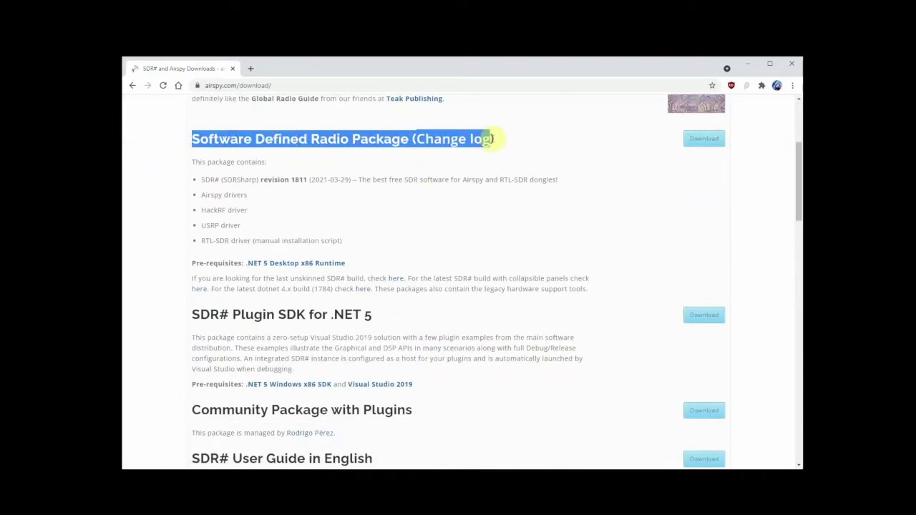
{"action": "left_click", "coordinate": [248, 193]}
Point out the SDR# and Airspy driver entries and the SDR# release date, then minimize Chrome
{"action": "left_click_drag", "start_coordinate": [248, 193], "coordinate": [435, 180]}
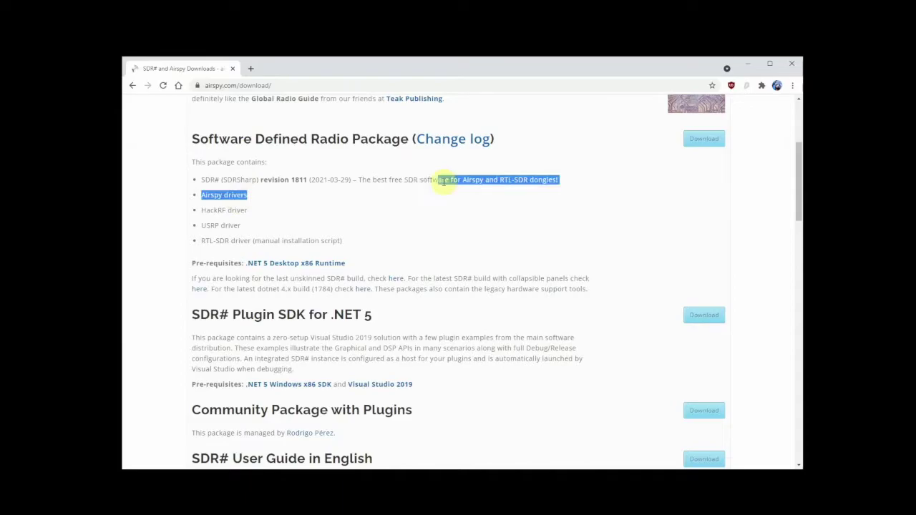
{"action": "left_click", "coordinate": [296, 190]}
{"action": "left_click_drag", "start_coordinate": [313, 182], "coordinate": [371, 181]}
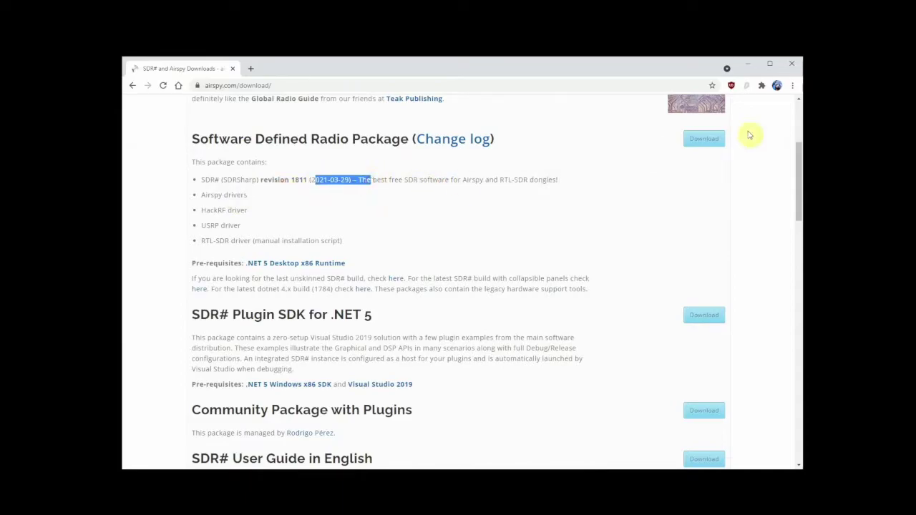
{"action": "left_click", "coordinate": [746, 63]}
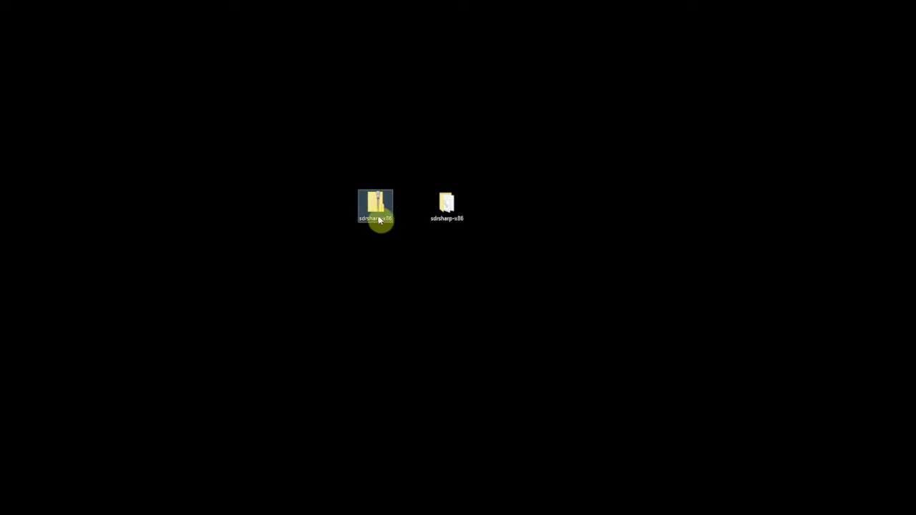
Extract the sdrsharp-x86 zip on the desktop using 7-Zip
{"action": "right_click", "coordinate": [376, 205]}
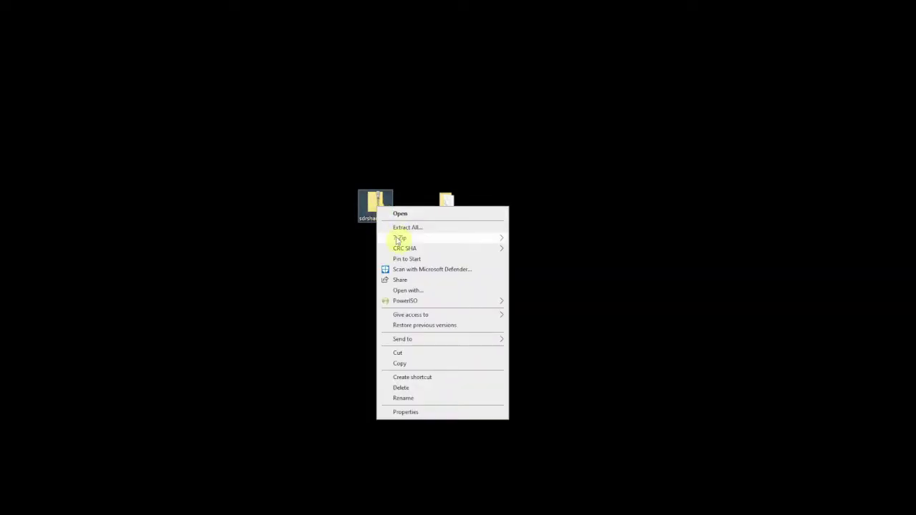
{"action": "mouse_move", "coordinate": [398, 240]}
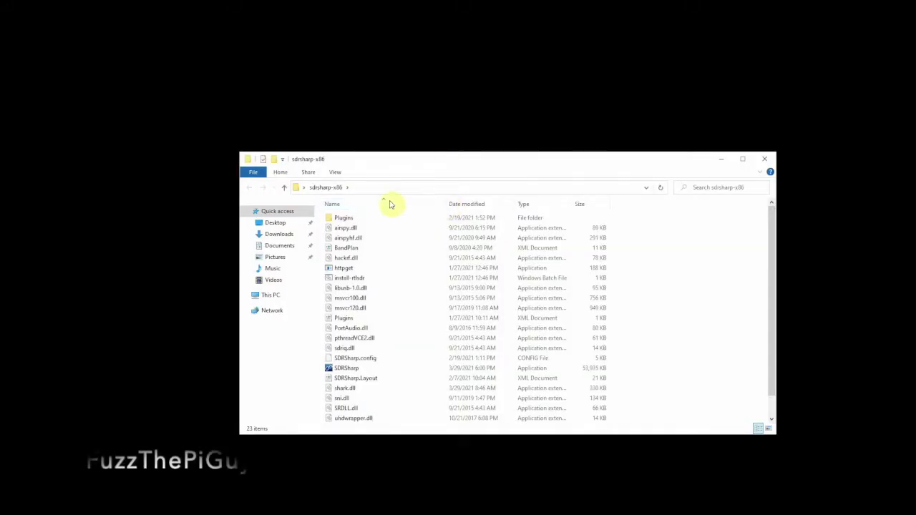
Raise the sdrsharp-x86 Explorer window and run the install-rtlsdr batch file
{"action": "left_click", "coordinate": [399, 279]}
{"action": "scroll", "coordinate": [399, 279], "scroll_direction": "down", "scroll_amount": 1}
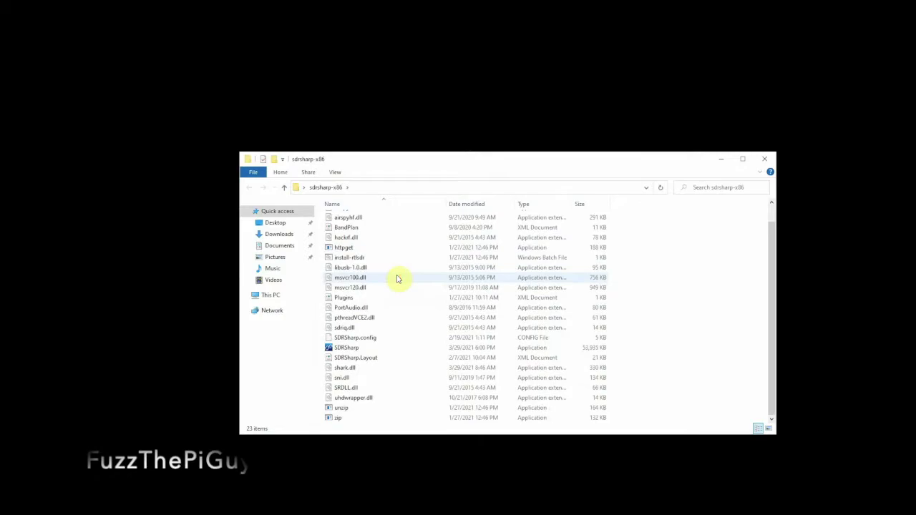
{"action": "left_click_drag", "start_coordinate": [434, 151], "coordinate": [427, 62]}
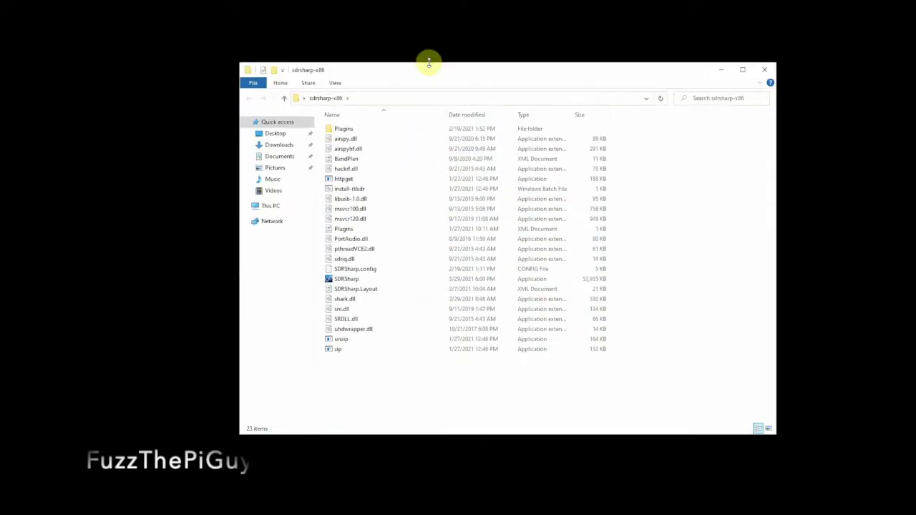
{"action": "left_click", "coordinate": [350, 190]}
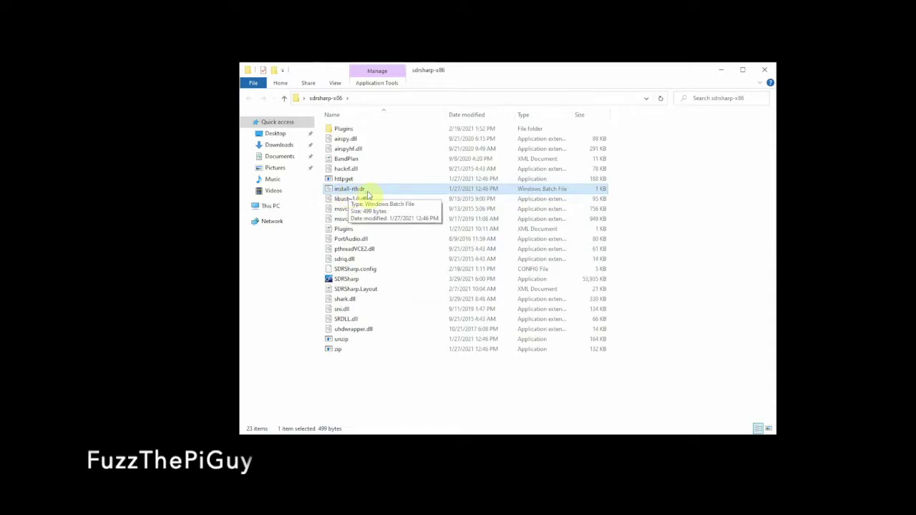
{"action": "double_click", "coordinate": [367, 192]}
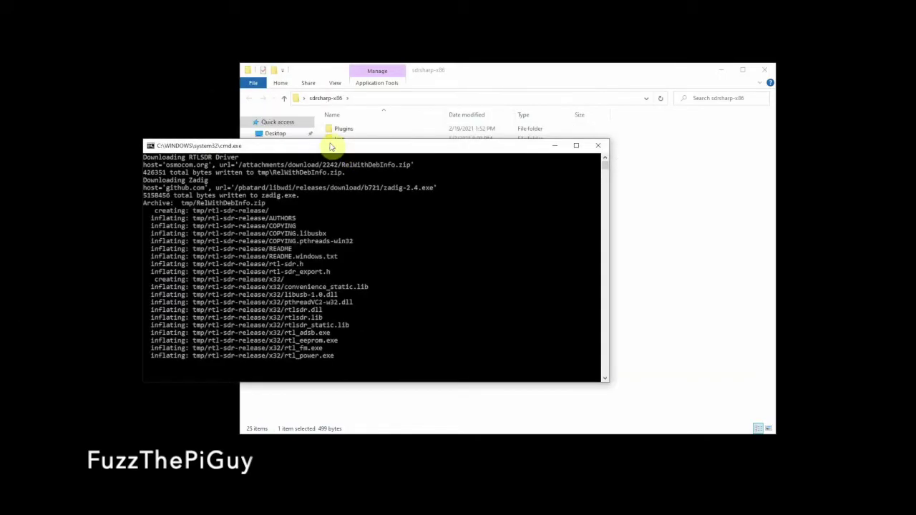
Move the install-rtlsdr console aside and dismiss it once the driver and Zadig download finishes
{"action": "left_click_drag", "start_coordinate": [367, 153], "coordinate": [405, 152]}
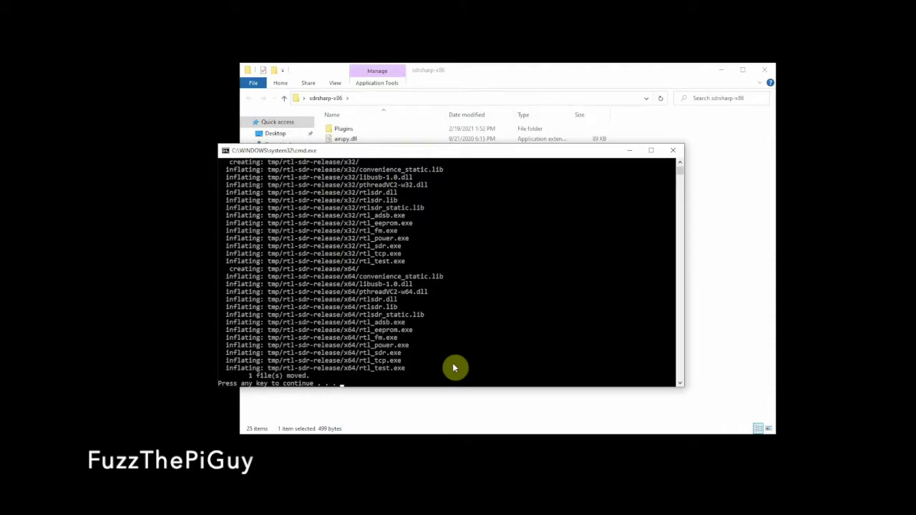
{"action": "key", "text": "Return"}
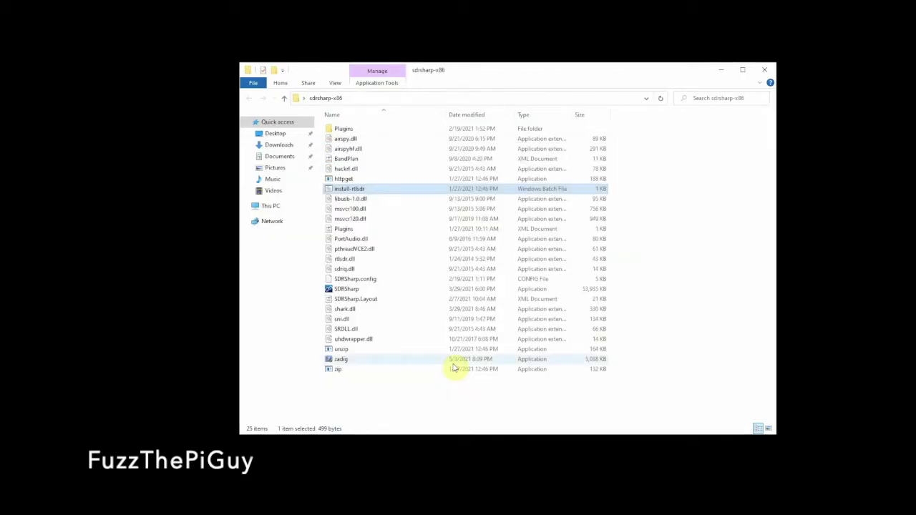
Launch zadig from the sdrsharp-x86 folder and move its window up and left
{"action": "left_click", "coordinate": [351, 361]}
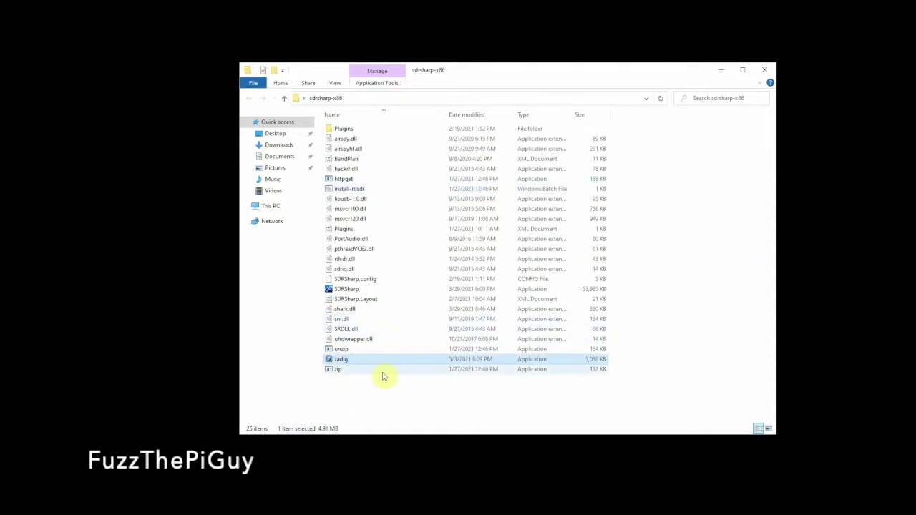
{"action": "double_click", "coordinate": [348, 362]}
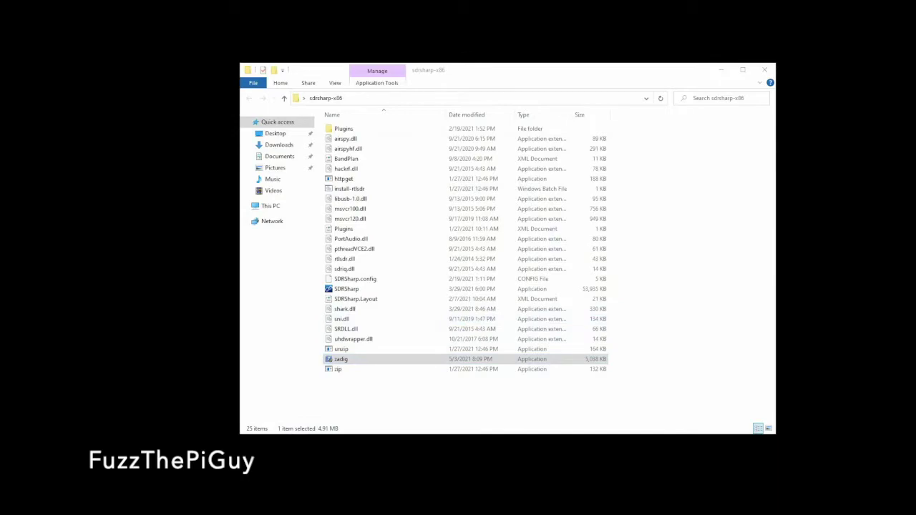
{"action": "left_click_drag", "start_coordinate": [588, 260], "coordinate": [475, 252]}
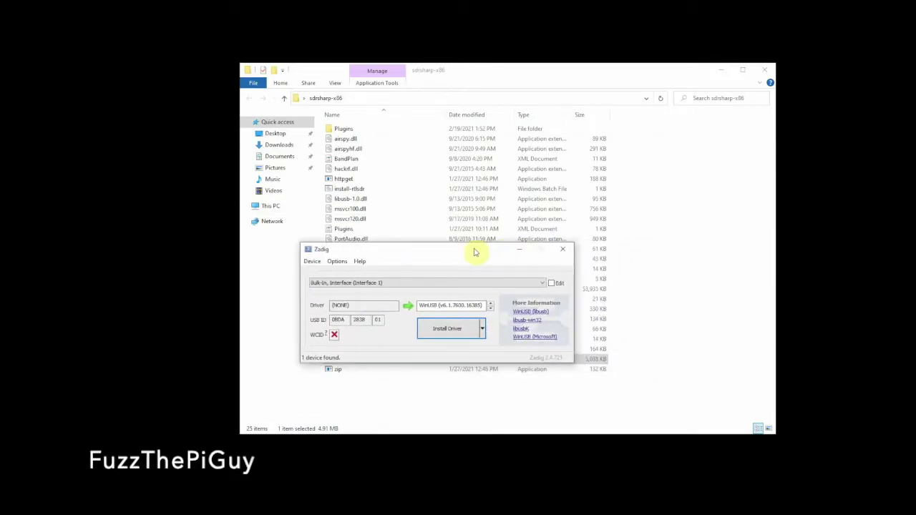
Turn on List All Devices in Zadig's Options and select Bulk-In, Interface (Interface 0)
{"action": "left_click", "coordinate": [333, 266]}
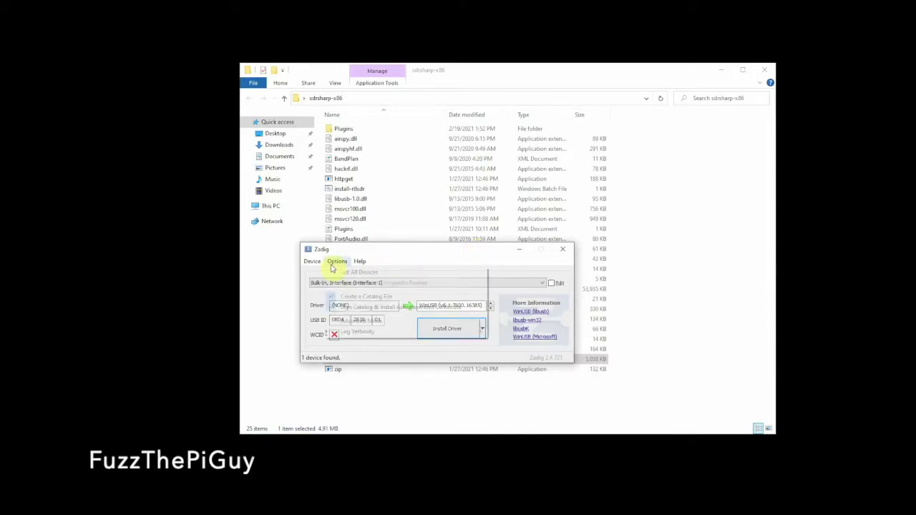
{"action": "left_click", "coordinate": [336, 273]}
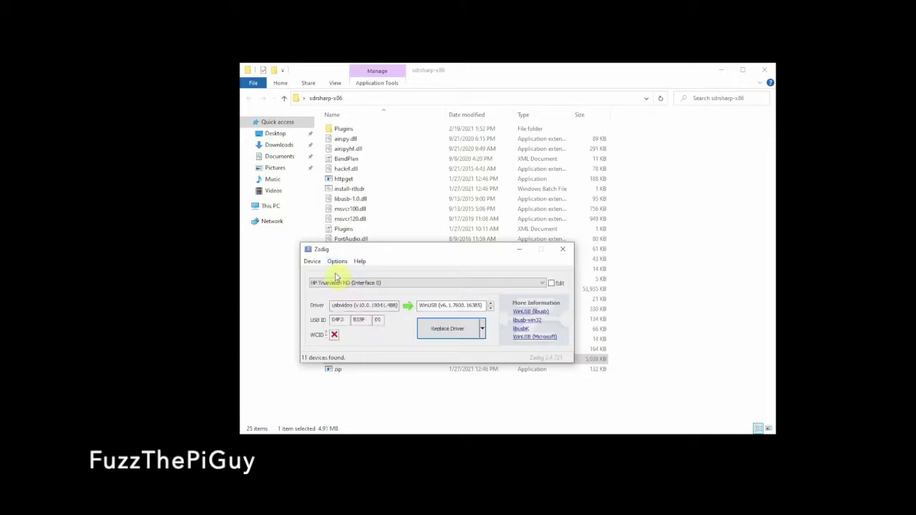
{"action": "left_click", "coordinate": [390, 287]}
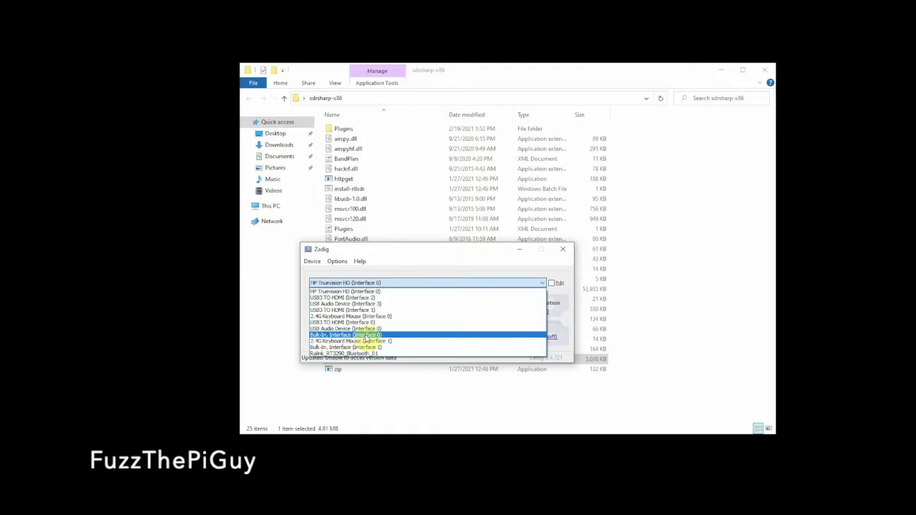
{"action": "left_click", "coordinate": [367, 335]}
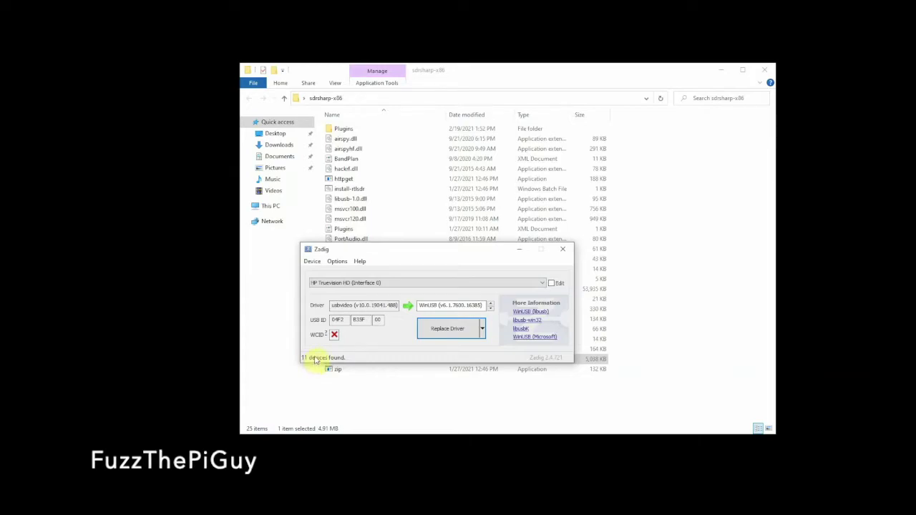
Reselect Bulk-In, Interface (Interface 0) and highlight its current WinUSB driver version
{"action": "left_click", "coordinate": [355, 287]}
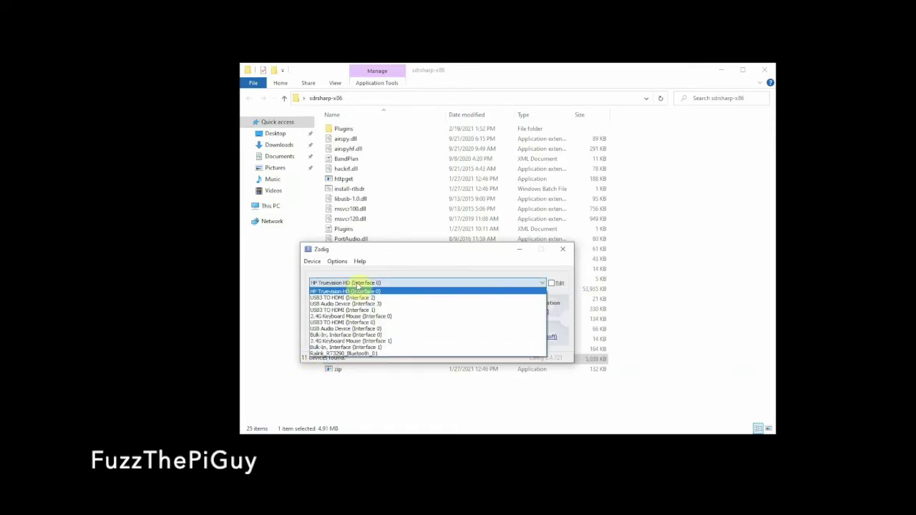
{"action": "left_click", "coordinate": [340, 336]}
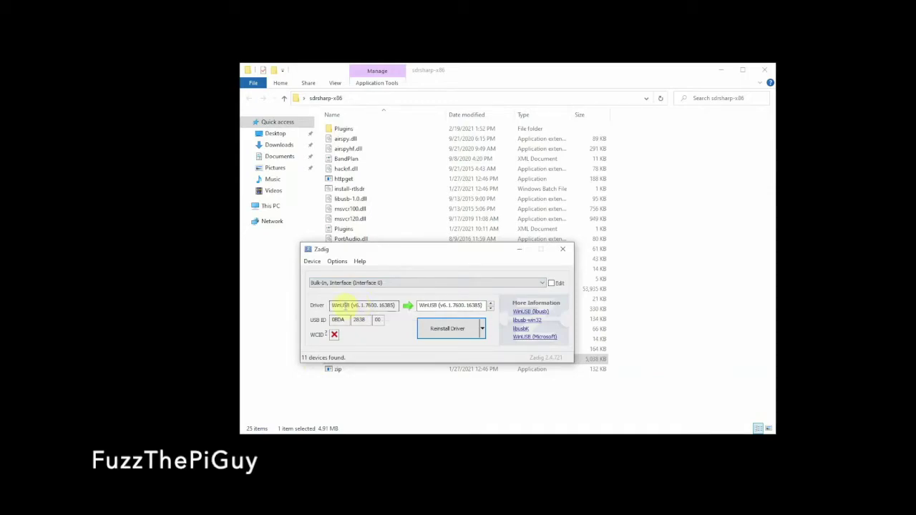
{"action": "left_click_drag", "start_coordinate": [336, 305], "coordinate": [391, 305]}
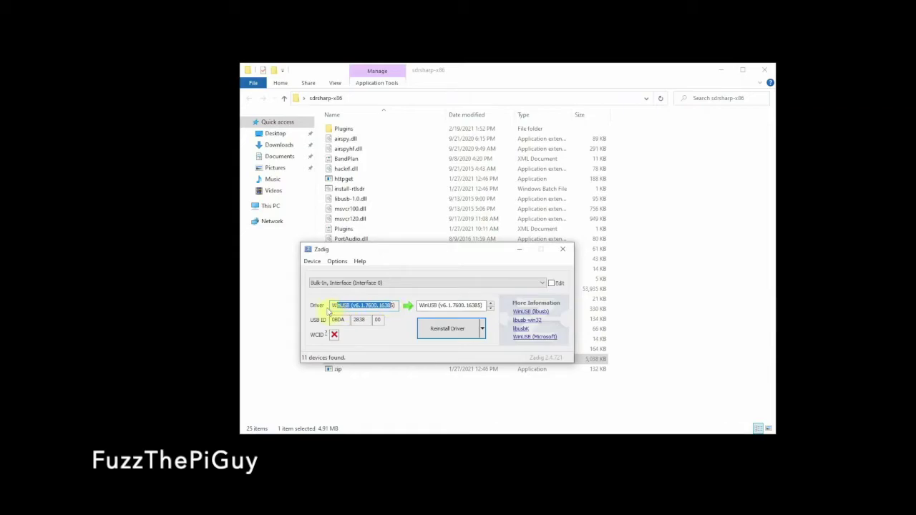
{"action": "left_click_drag", "start_coordinate": [333, 308], "coordinate": [409, 305]}
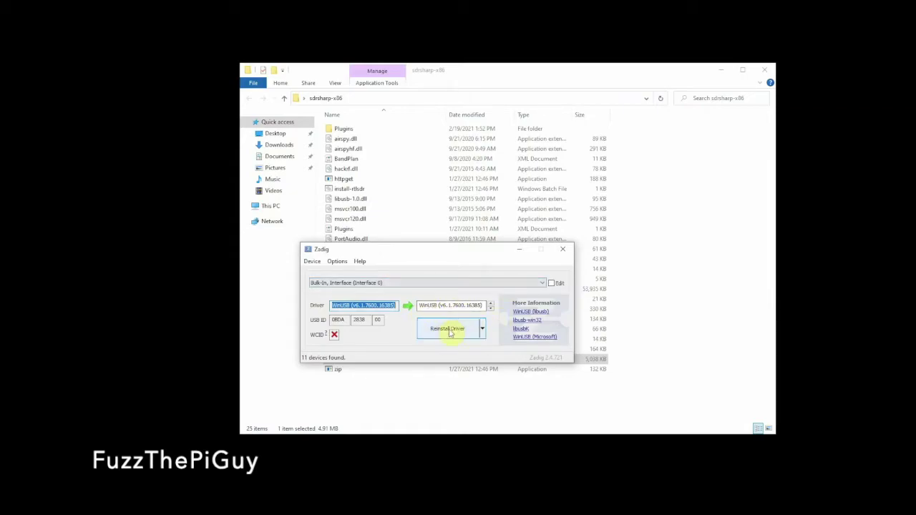
Reinstall WinUSB on Bulk-In, Interface (Interface 0) and close the success message
{"action": "left_click", "coordinate": [447, 330]}
{"action": "left_click", "coordinate": [449, 331]}
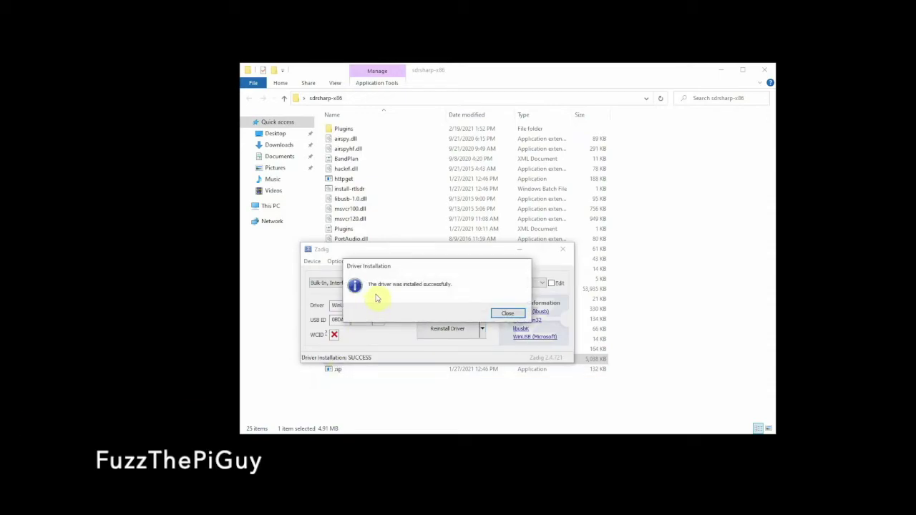
{"action": "left_click", "coordinate": [506, 314]}
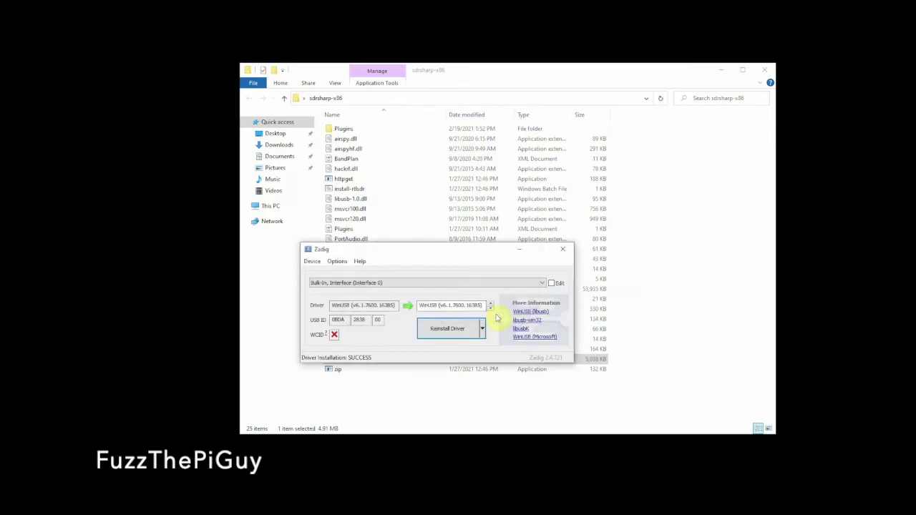
Close Zadig, launch SDRSharp from sdrsharp-x86, and place its window over the file list
{"action": "left_click", "coordinate": [563, 250]}
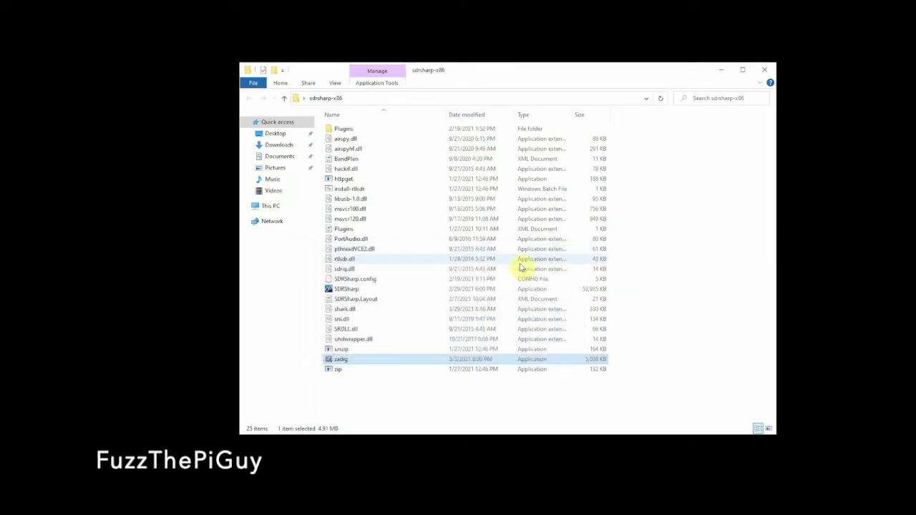
{"action": "double_click", "coordinate": [374, 291]}
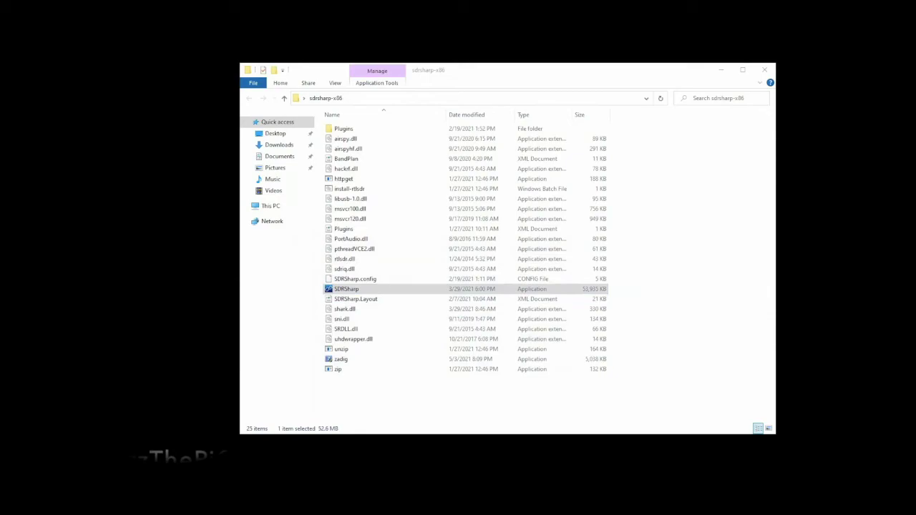
{"action": "left_click_drag", "start_coordinate": [7, 36], "coordinate": [477, 80]}
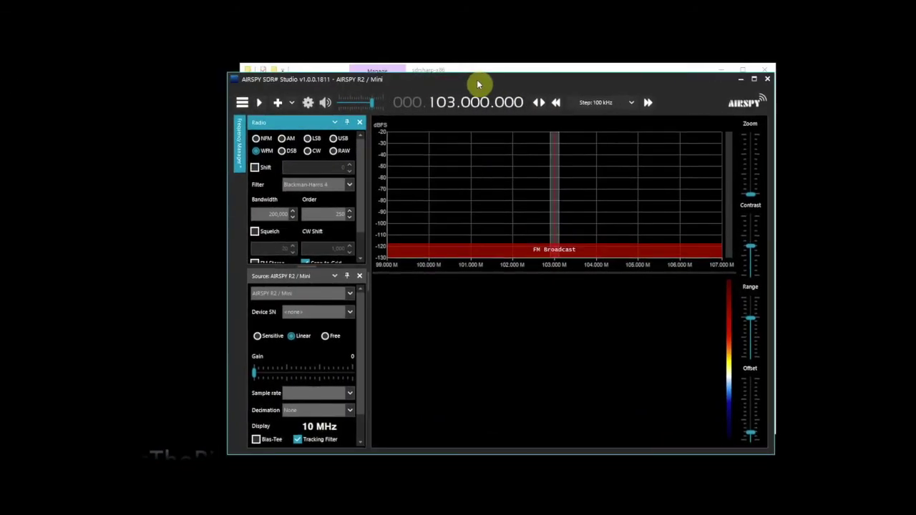
Switch the SDR# source to RTL-SDR USB and start the radio at 105.5 MHz
{"action": "left_click", "coordinate": [309, 105]}
{"action": "left_click", "coordinate": [242, 103]}
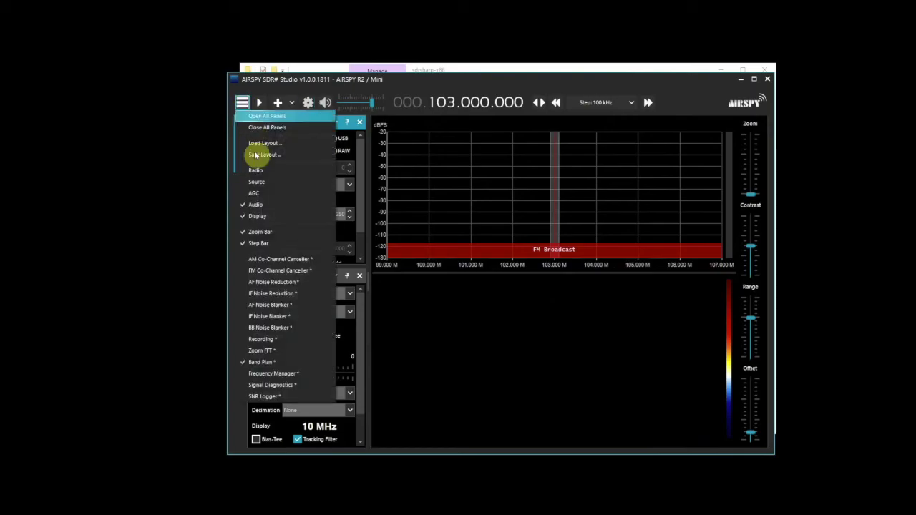
{"action": "left_click", "coordinate": [254, 176]}
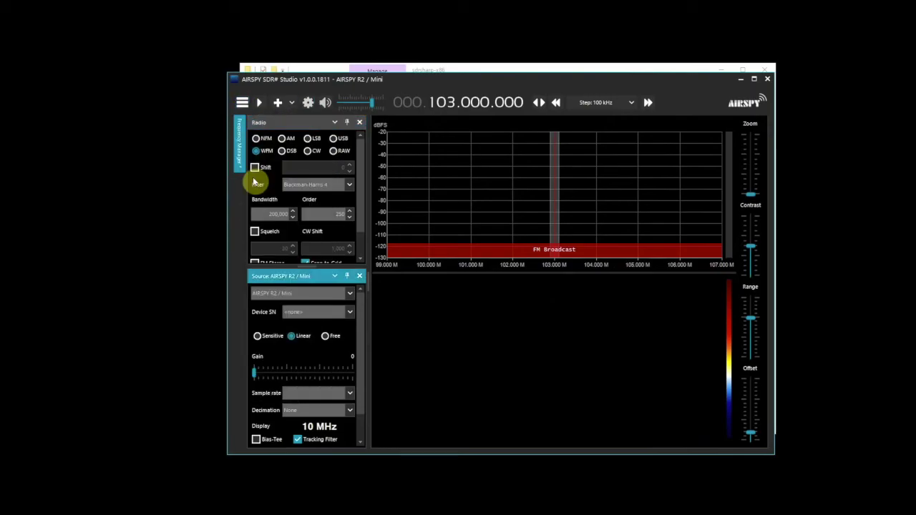
{"action": "left_click", "coordinate": [286, 294]}
{"action": "scroll", "coordinate": [268, 336], "scroll_direction": "down", "scroll_amount": 2}
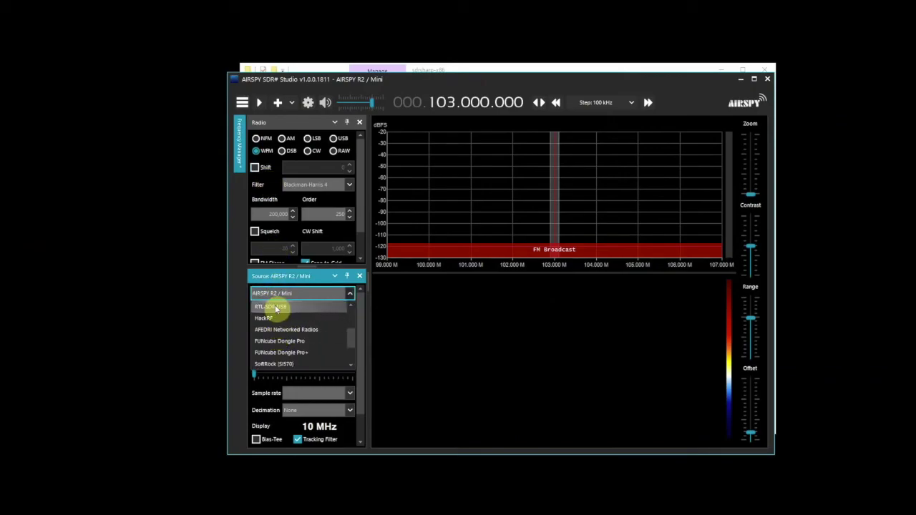
{"action": "left_click", "coordinate": [276, 308]}
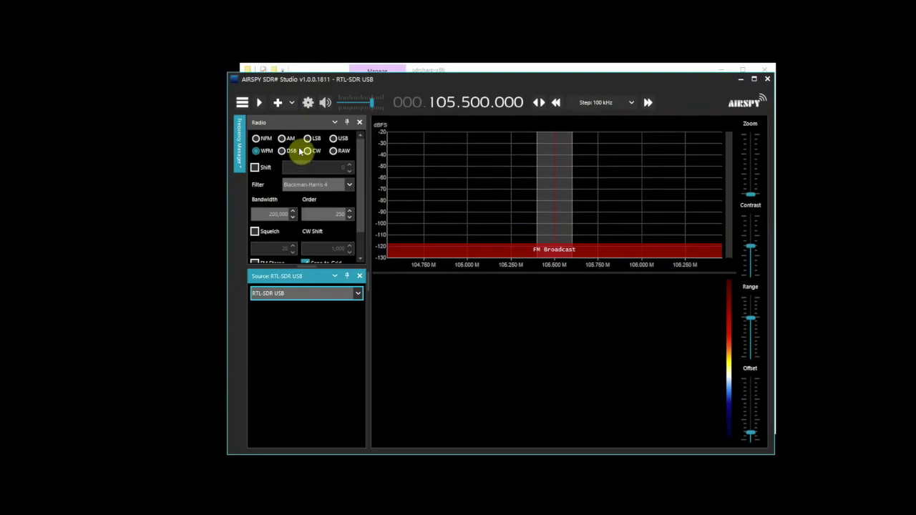
{"action": "left_click", "coordinate": [258, 104]}
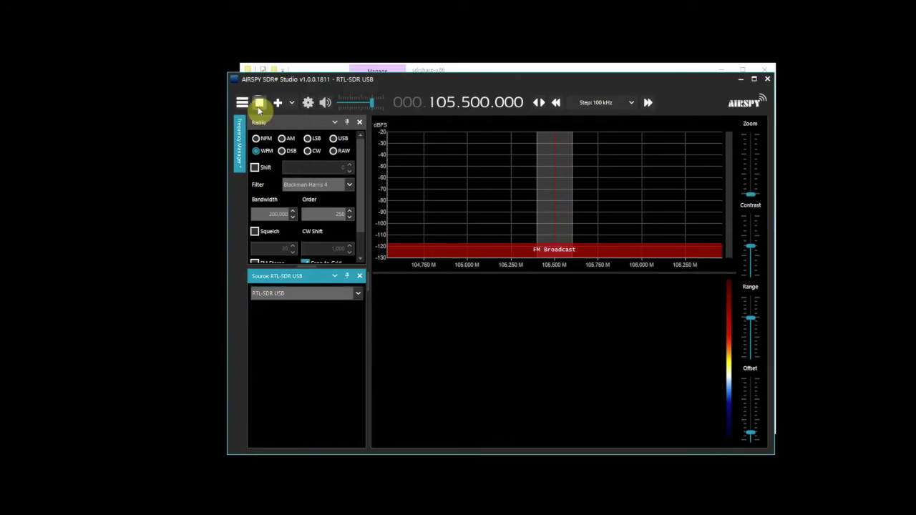